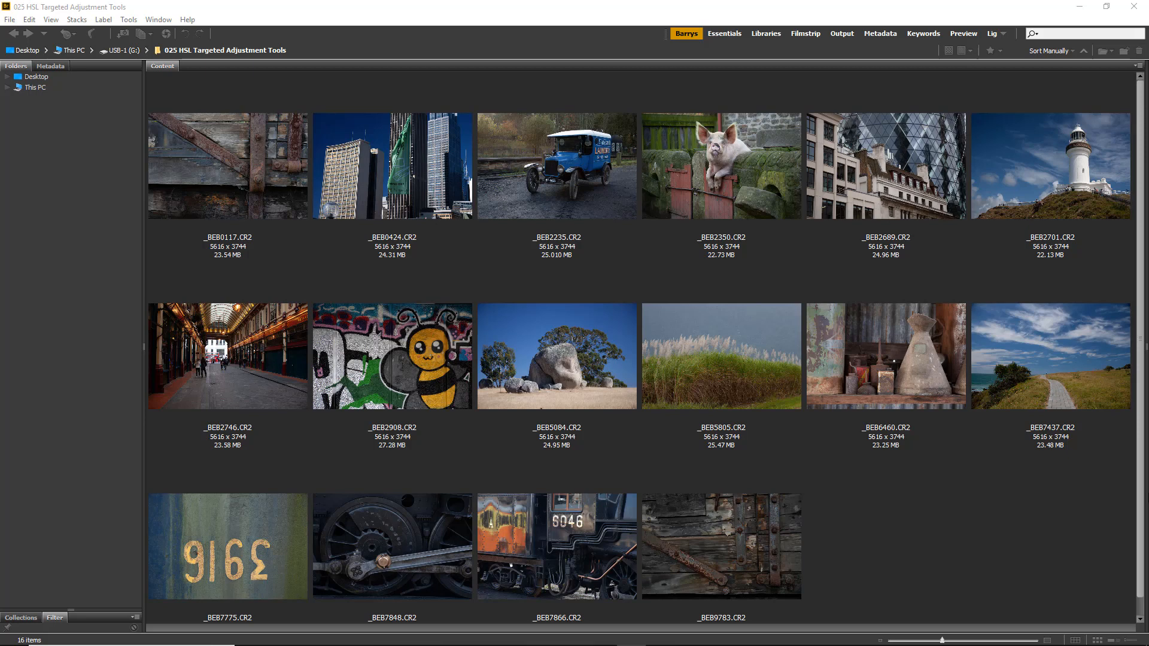
Open the HSL Adjustments for the locomotive wheel photo and look through the Hue, Saturation and Luminance settings.
click(957, 507)
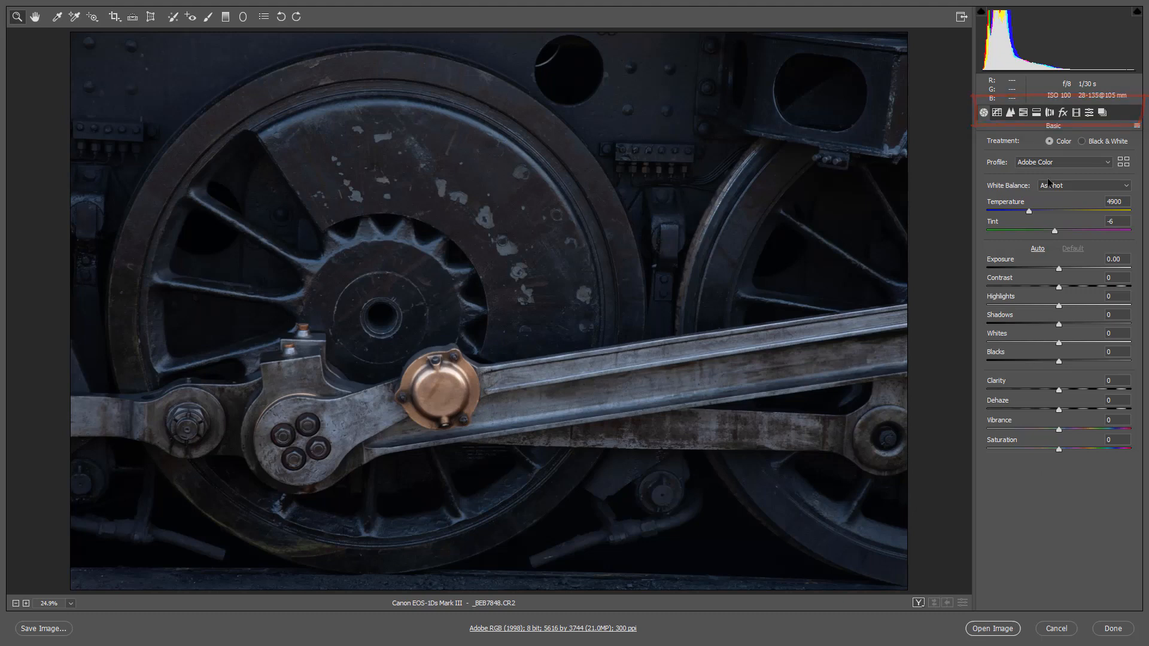
click(1022, 113)
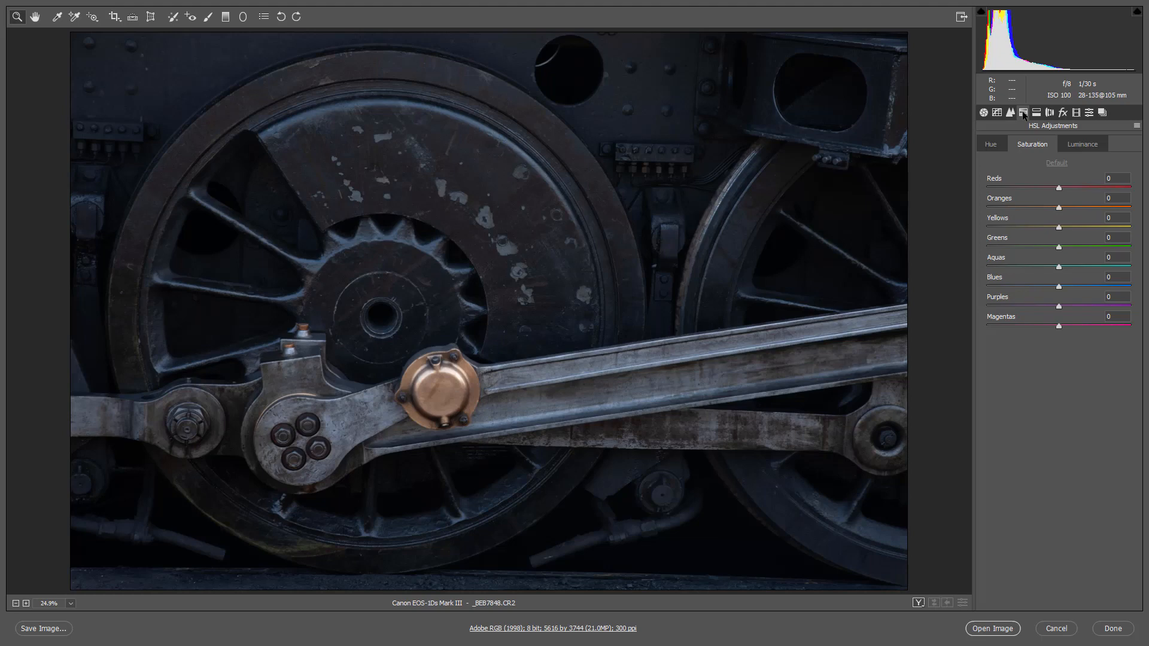
click(991, 145)
click(1028, 148)
click(1081, 147)
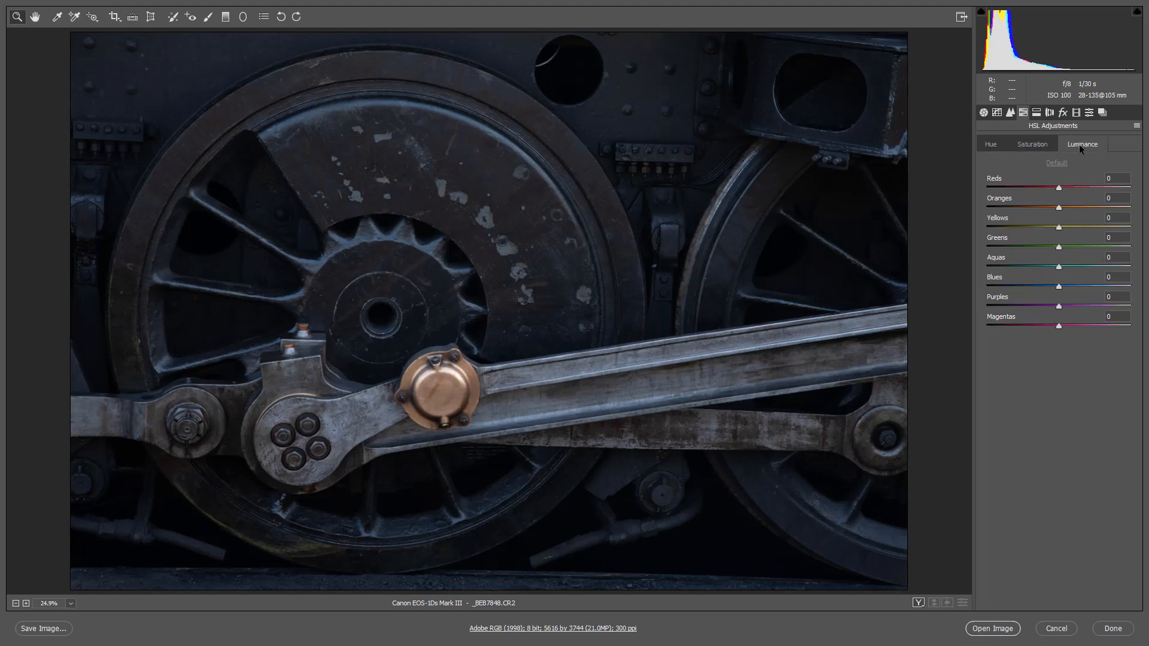
click(1035, 145)
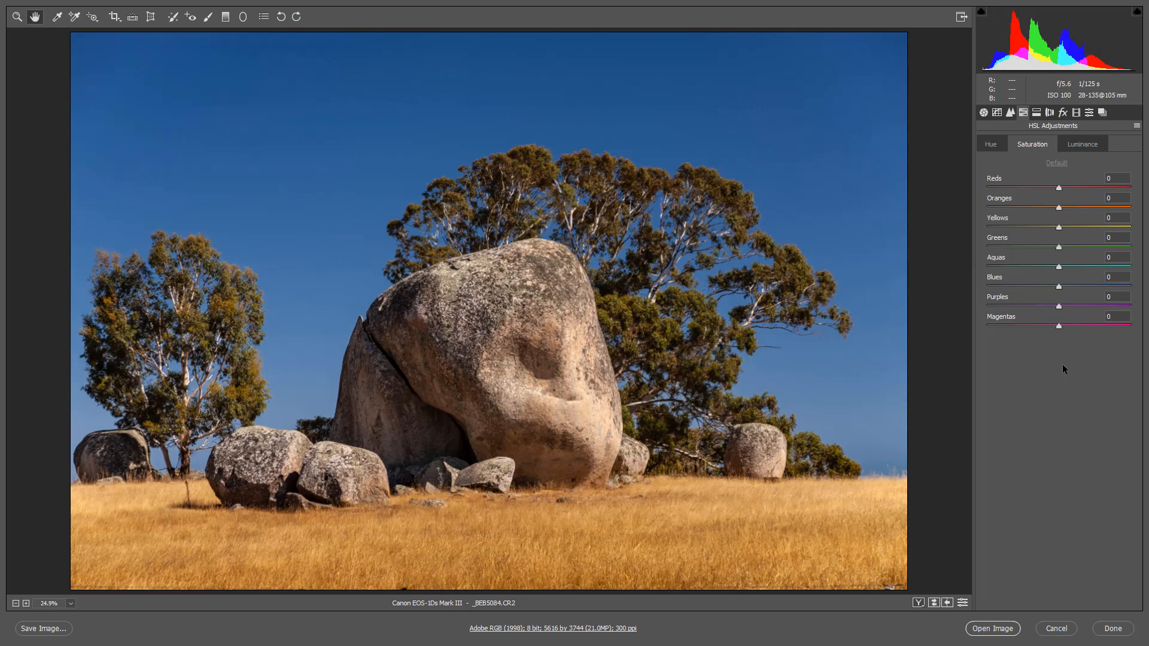
Set the Blues hue of the boulder landscape to +8.
click(991, 146)
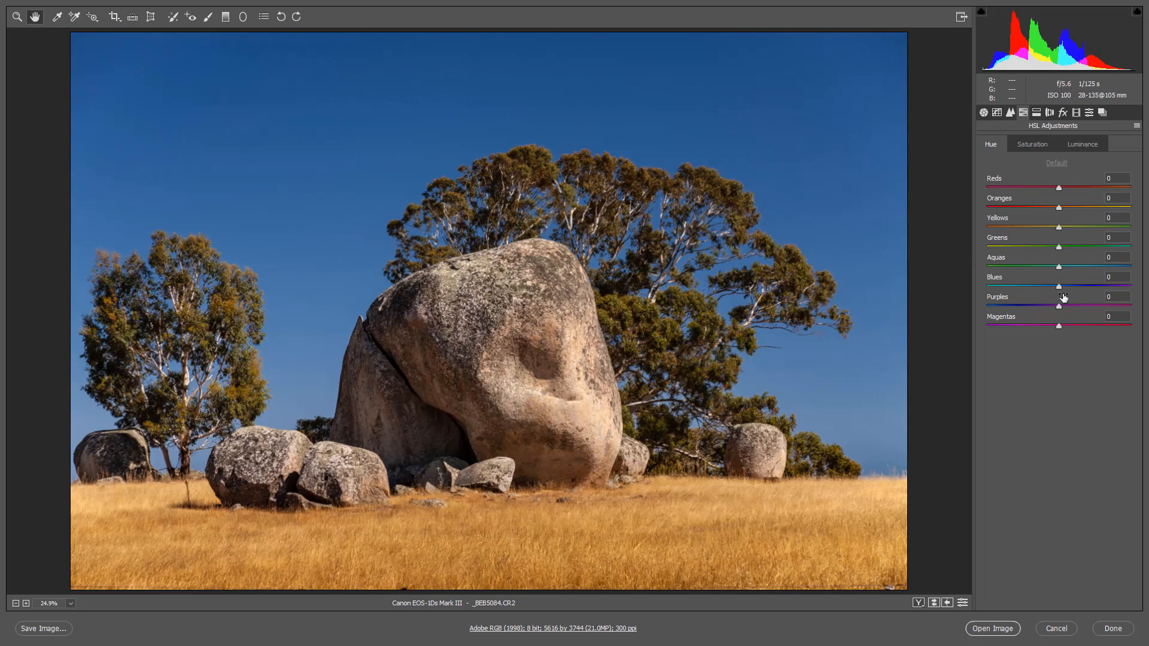
click(1111, 277)
text(8)
key(Return)
drag(1065, 287, 1074, 287)
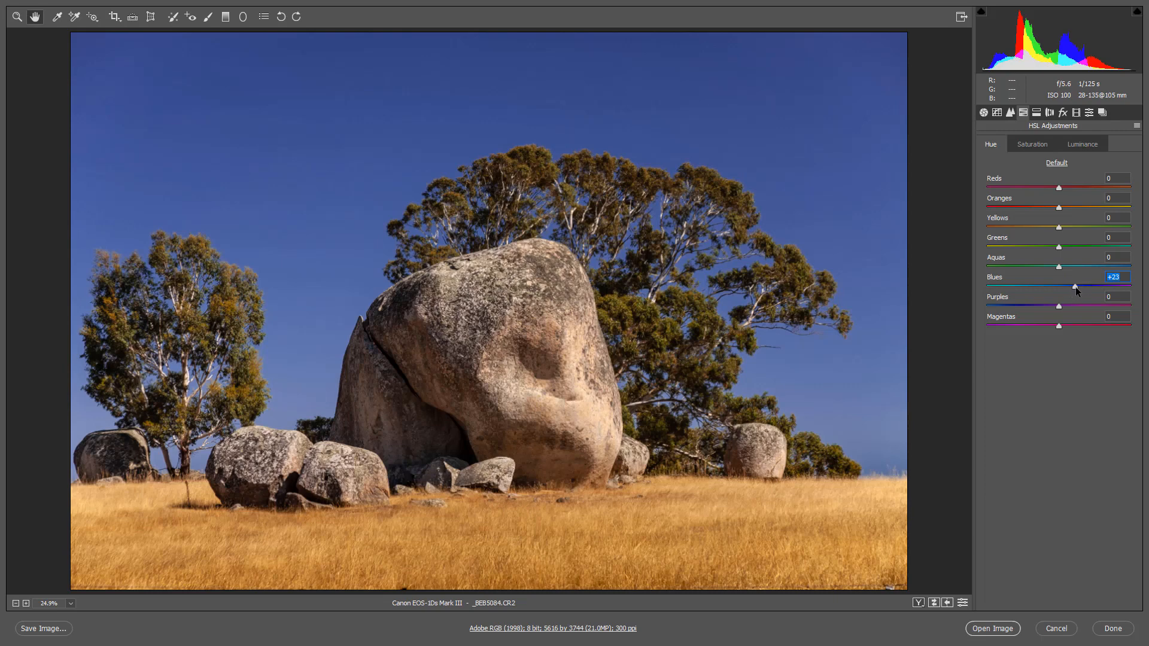
drag(1075, 289, 1064, 289)
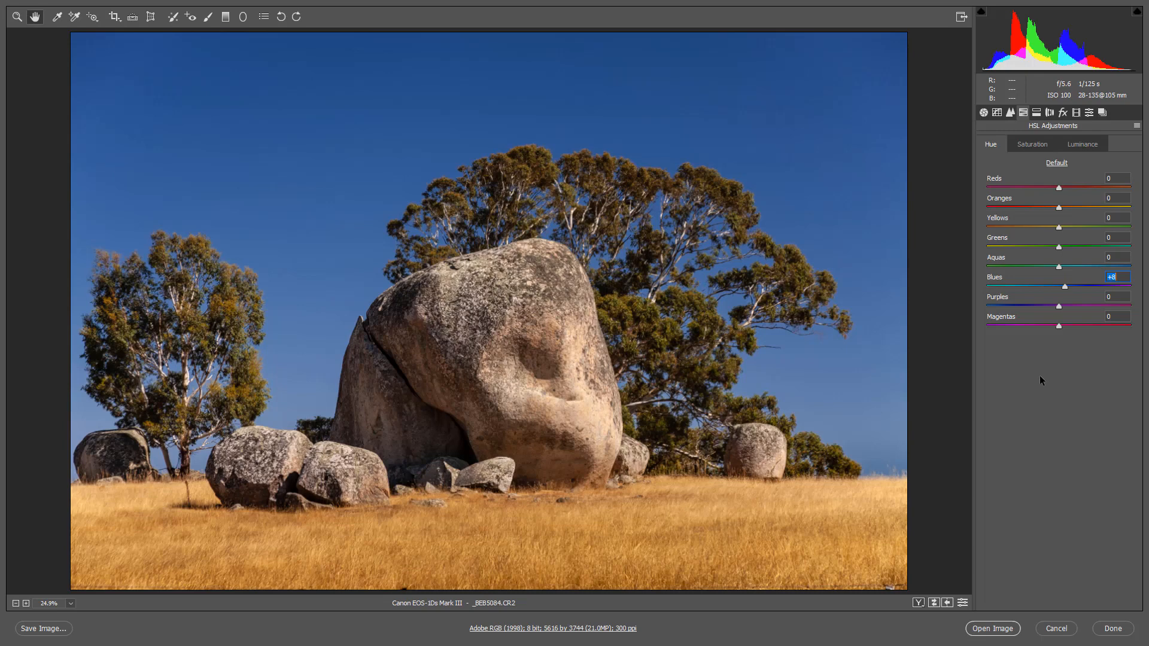
Raise the Blues saturation of the boulder landscape to about +16.
click(1037, 148)
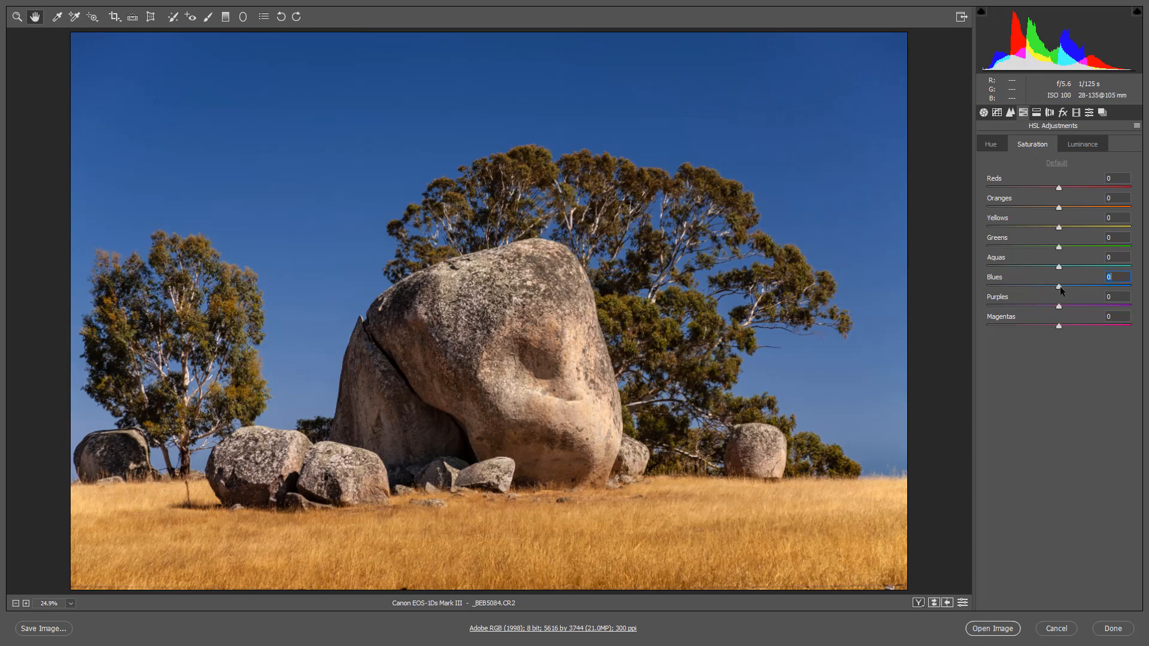
drag(1058, 288, 1070, 288)
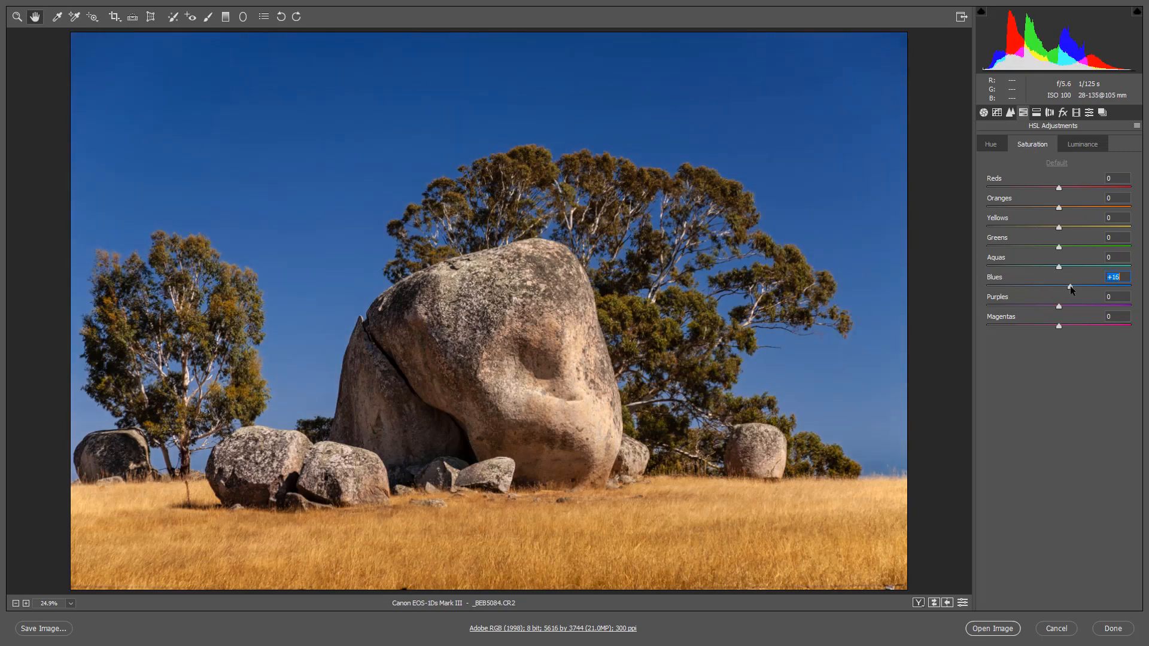
drag(1069, 286, 1071, 286)
Try darker and lighter Blues luminance for the sky, settling on -5.
click(1080, 145)
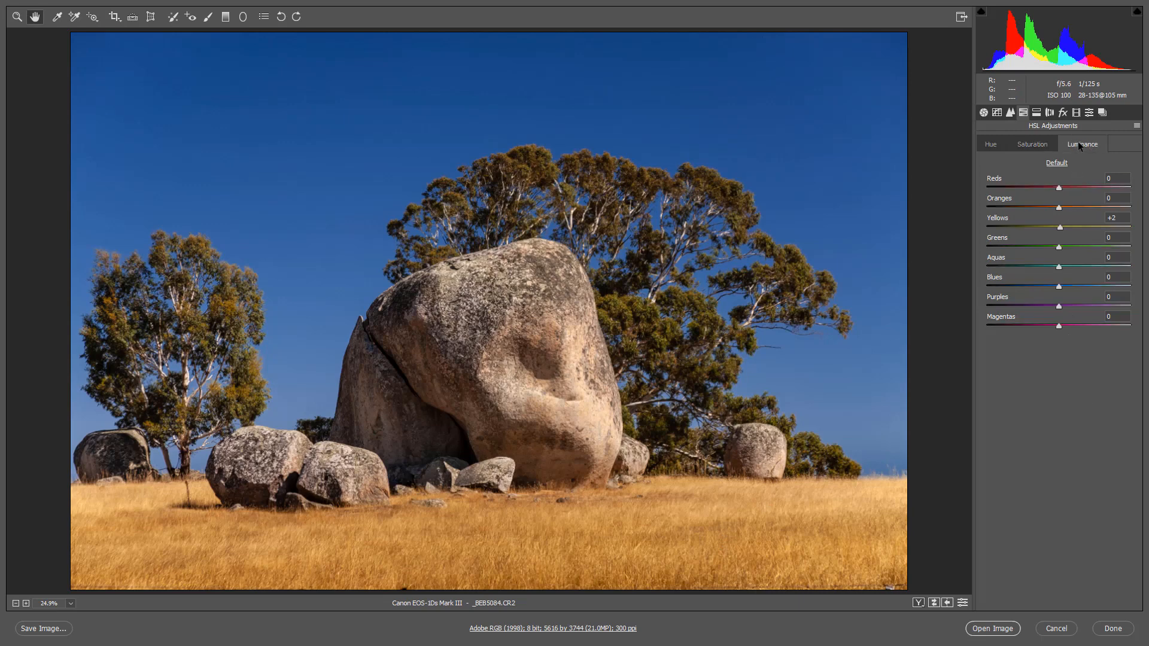
click(1048, 287)
drag(1049, 292, 1035, 295)
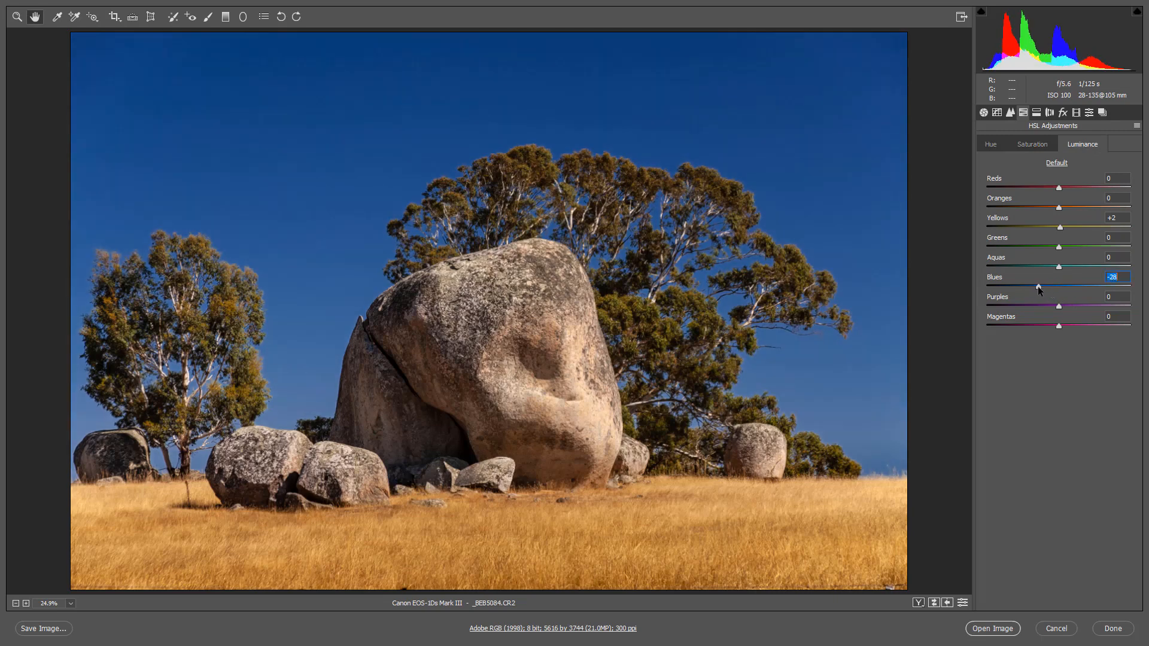
click(1075, 287)
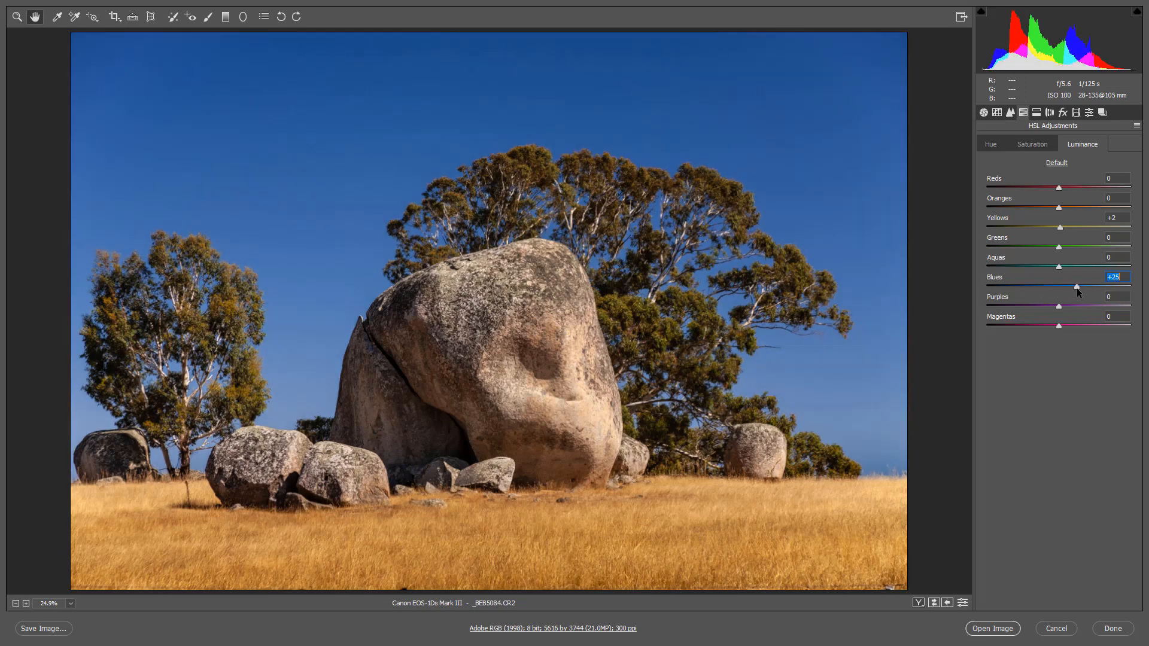
drag(1076, 288, 1057, 303)
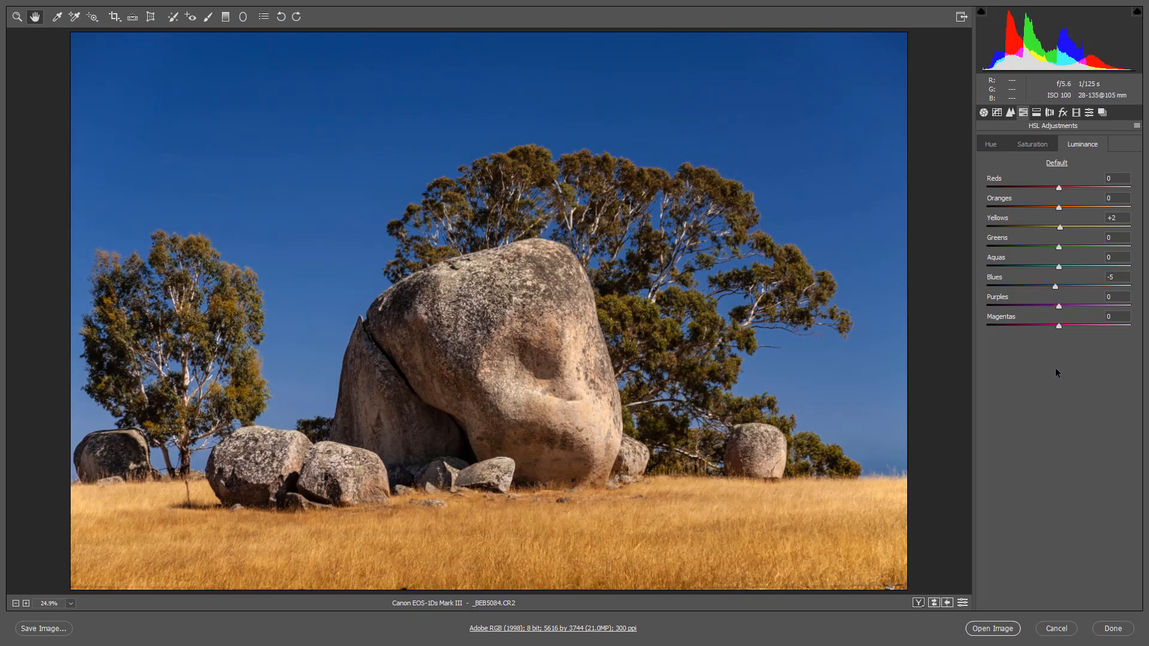
Shift the Yellows hue of the boulder landscape slightly toward green.
click(989, 144)
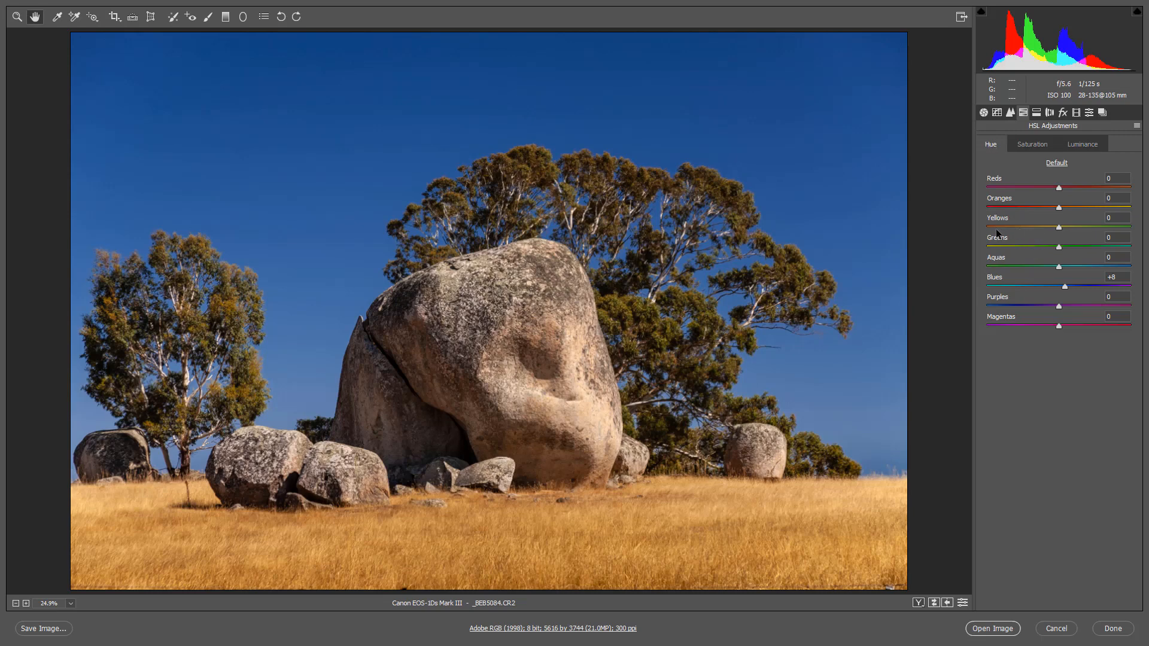
click(1059, 228)
mouse_move(1059, 228)
mouse_down()
mouse_move(1099, 226)
mouse_move(1069, 229)
mouse_move(1110, 239)
mouse_move(1058, 241)
mouse_move(1062, 231)
mouse_up()
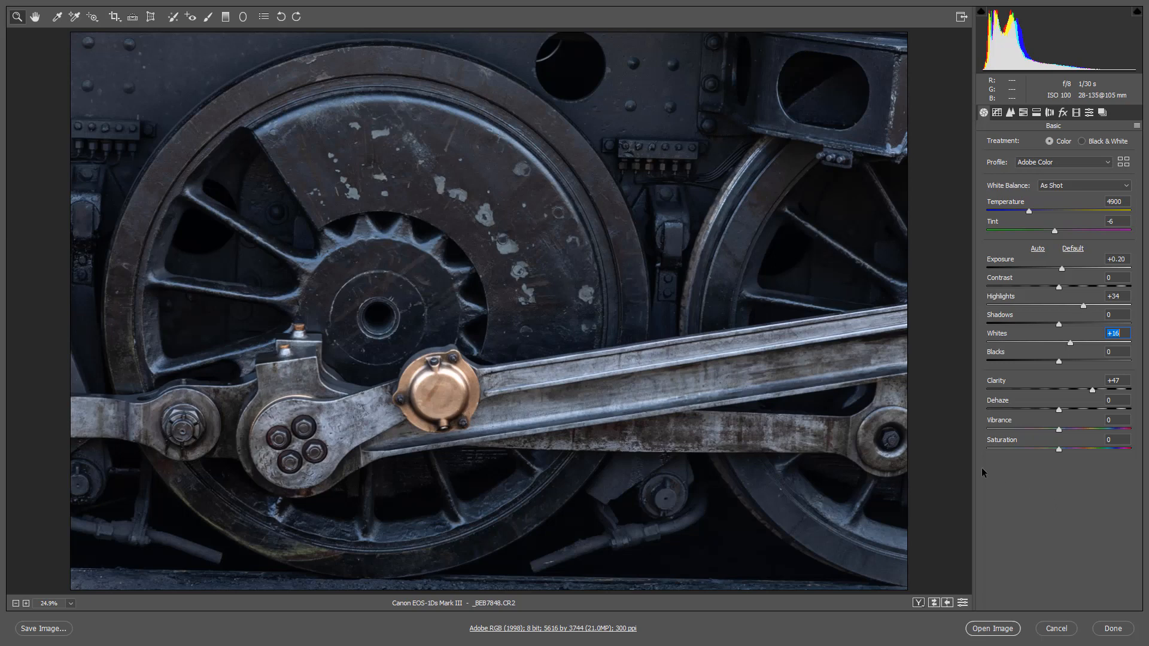
With the Targeted Adjustment tool in Saturation mode, desaturate the bluish locomotive wheel to Blues -32.
click(96, 21)
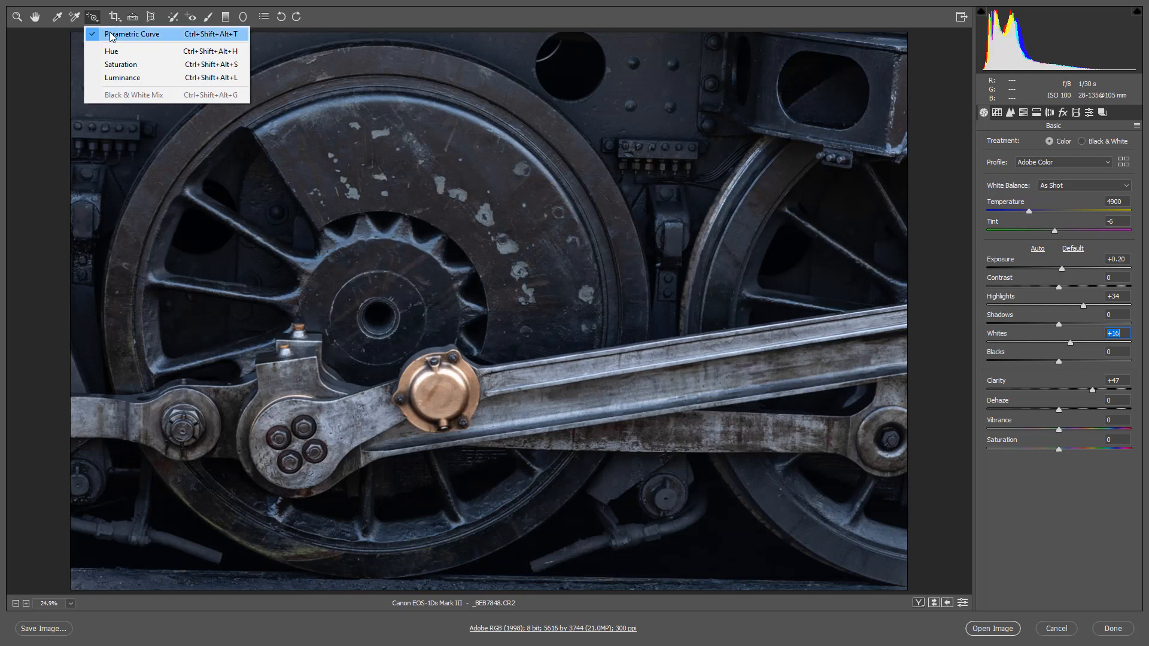
click(113, 37)
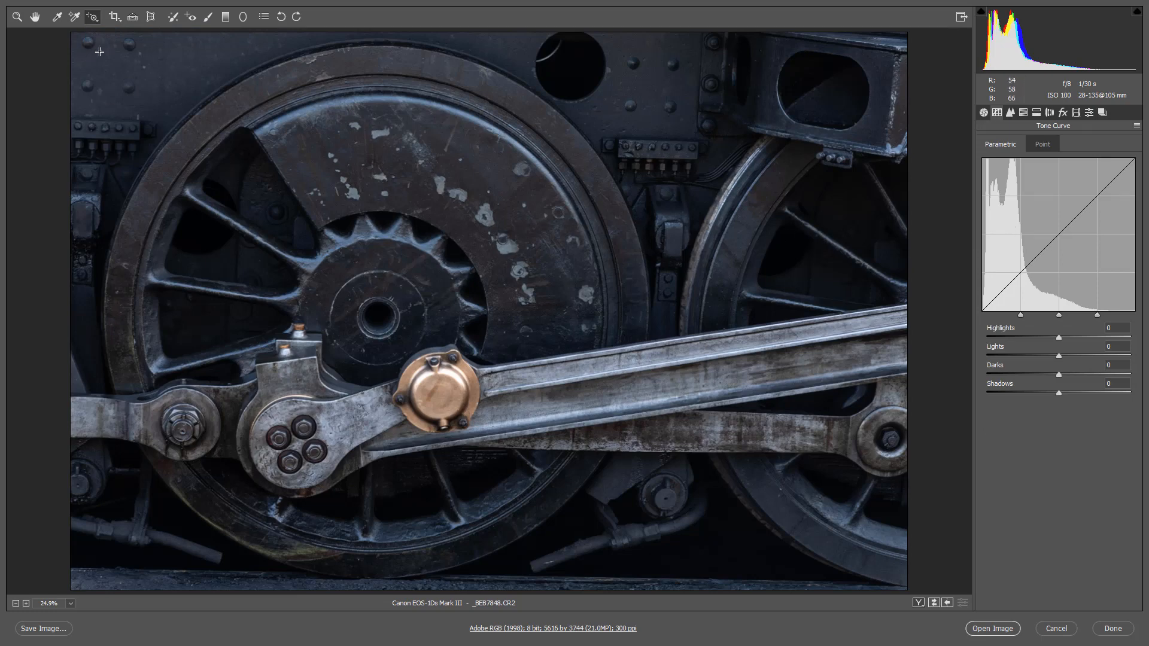
click(96, 22)
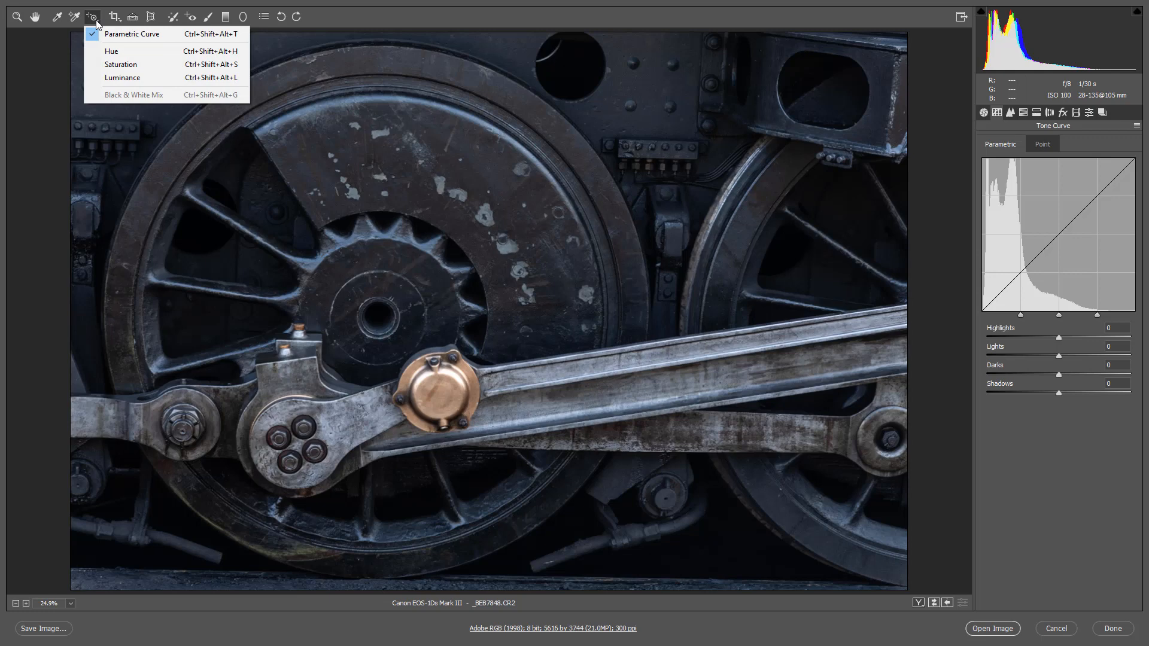
click(110, 70)
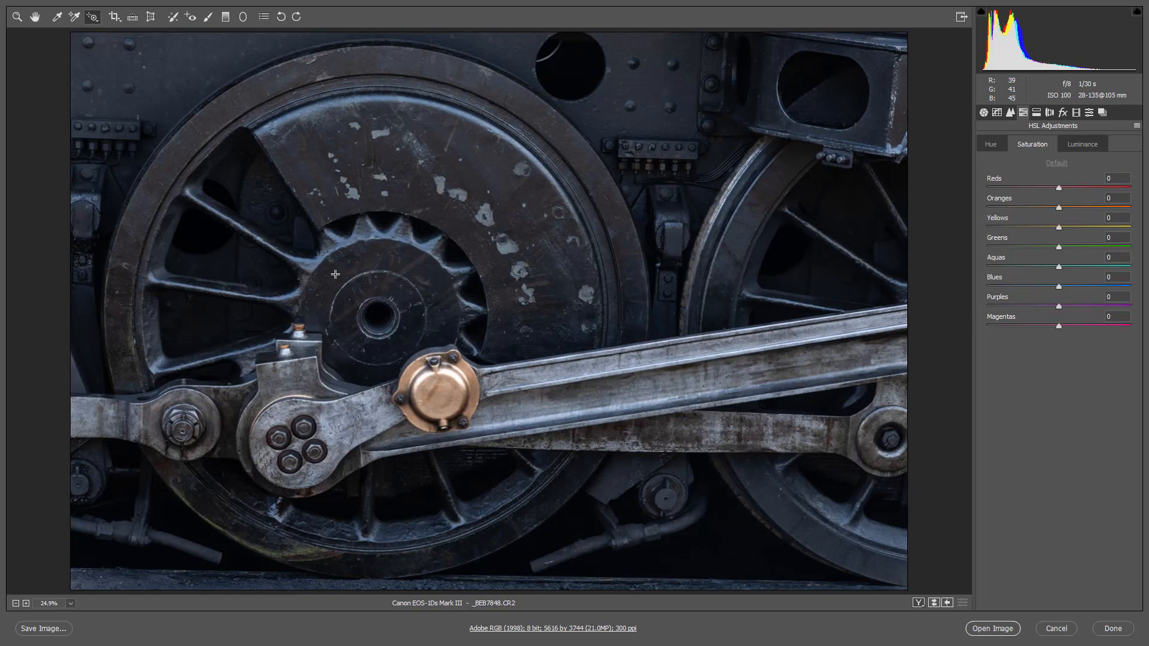
drag(335, 274, 337, 272)
drag(382, 96, 366, 97)
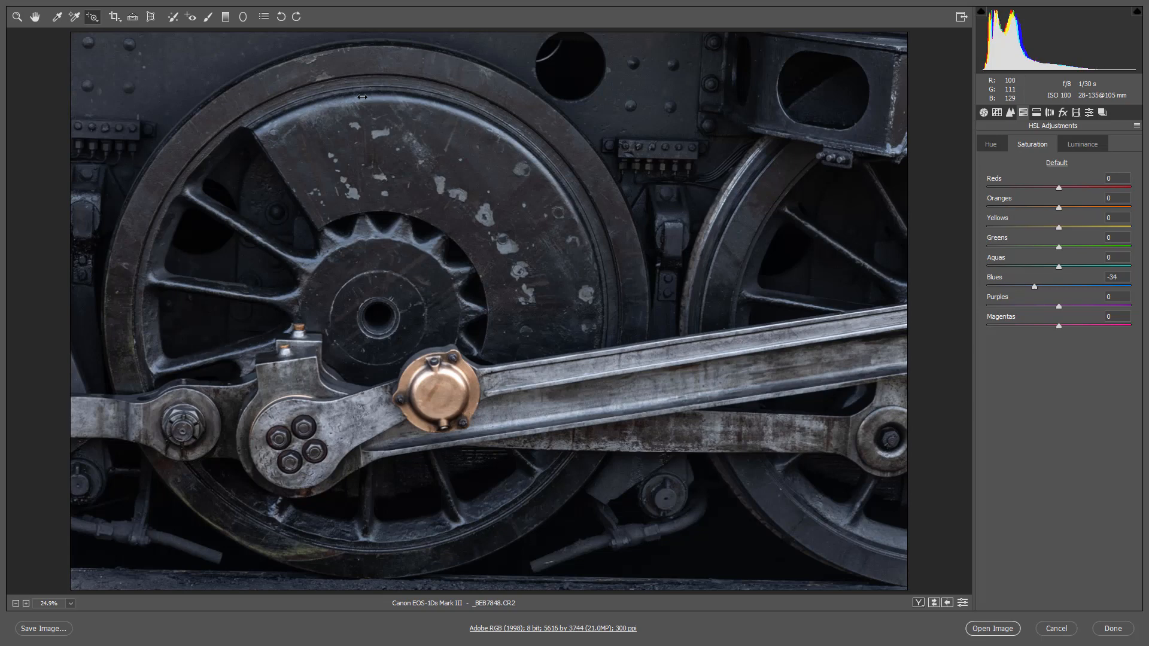
mouse_move(361, 97)
mouse_down()
mouse_move(452, 112)
mouse_move(366, 104)
mouse_up()
drag(365, 100, 361, 100)
Boost the copper cap's saturation with the Targeted Adjustment tool to about +80 Oranges and +30 Yellows.
drag(438, 398, 485, 402)
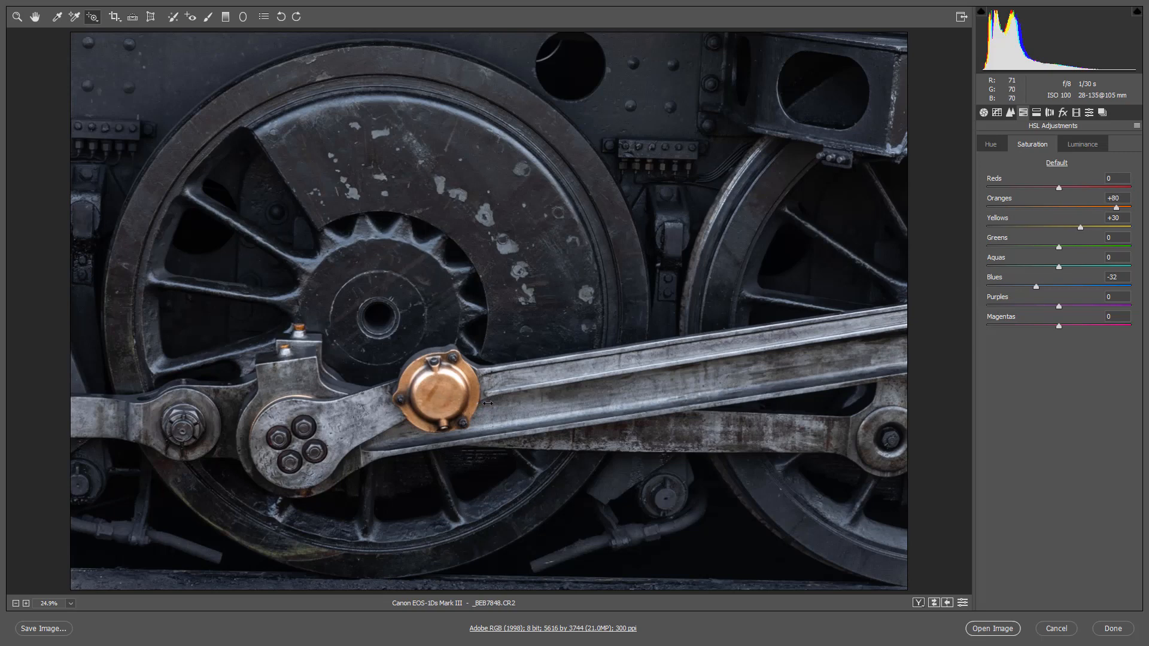
drag(488, 403, 491, 405)
drag(452, 426, 453, 423)
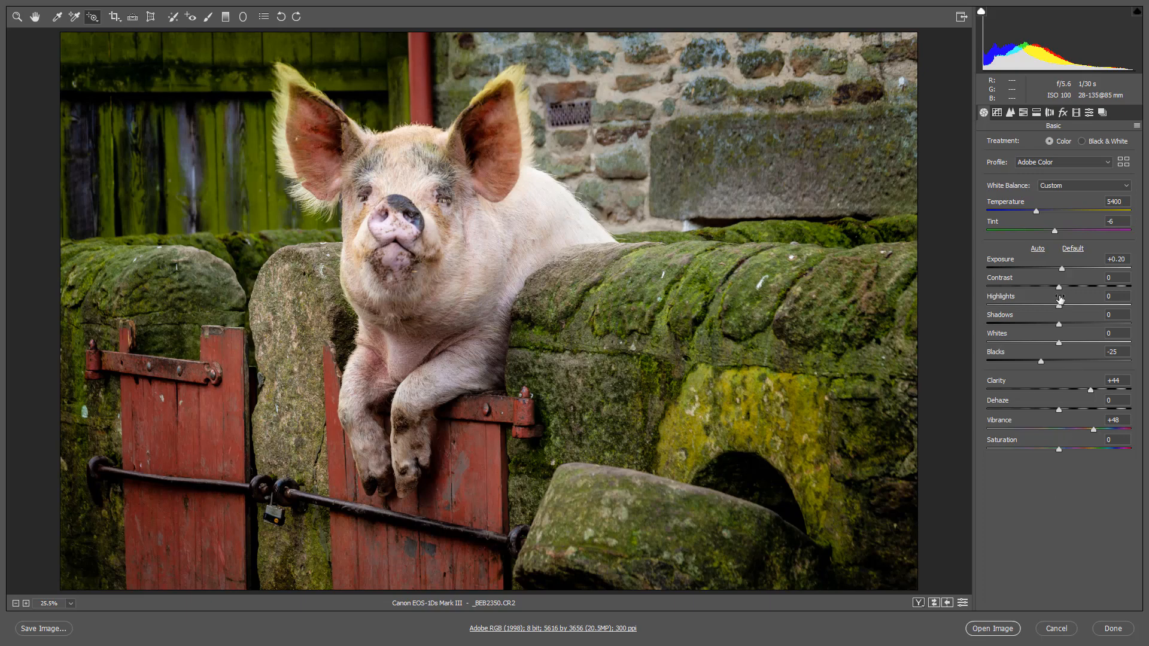
Reset the pig photo's Exposure to 0.00 and set Blacks to -9.
double_click(1062, 269)
drag(1039, 362, 1052, 361)
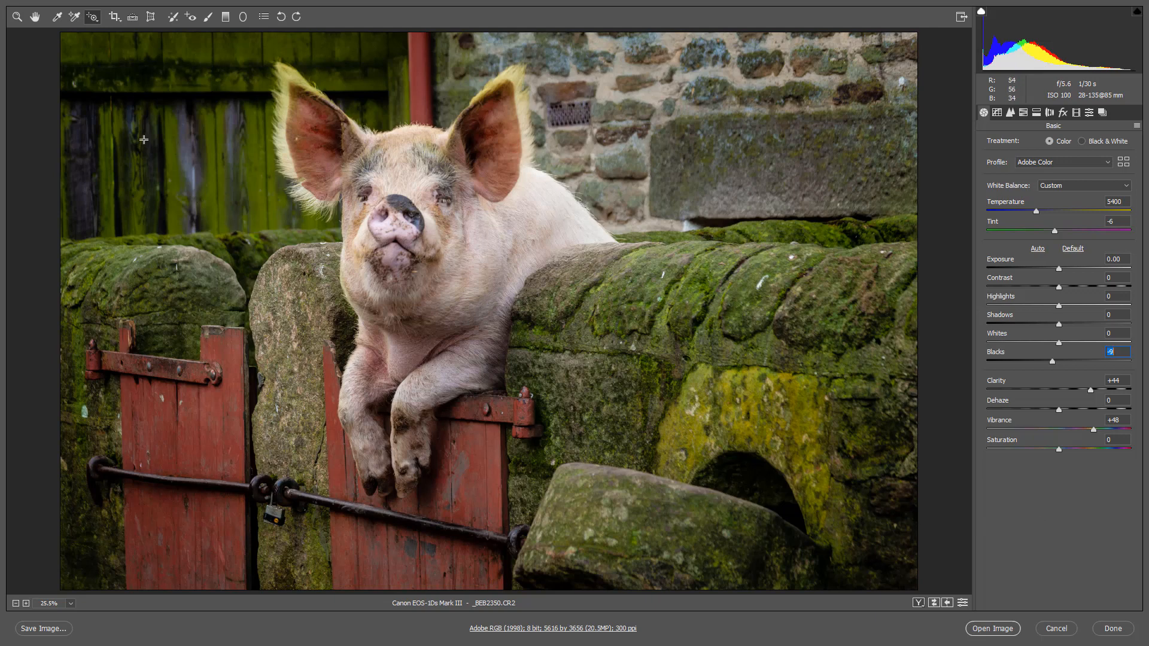
Use targeted Saturation adjustment to reduce the mossy fence to Yellows -29 and Greens -39, and boost the pig's snout colour.
click(96, 25)
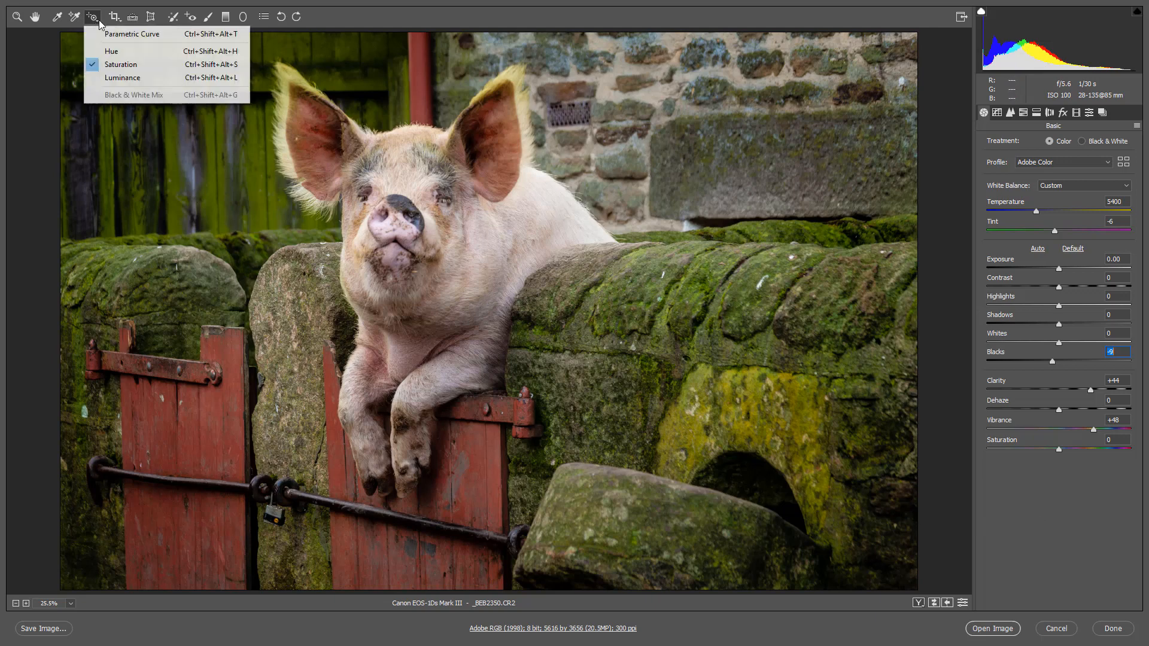
click(108, 66)
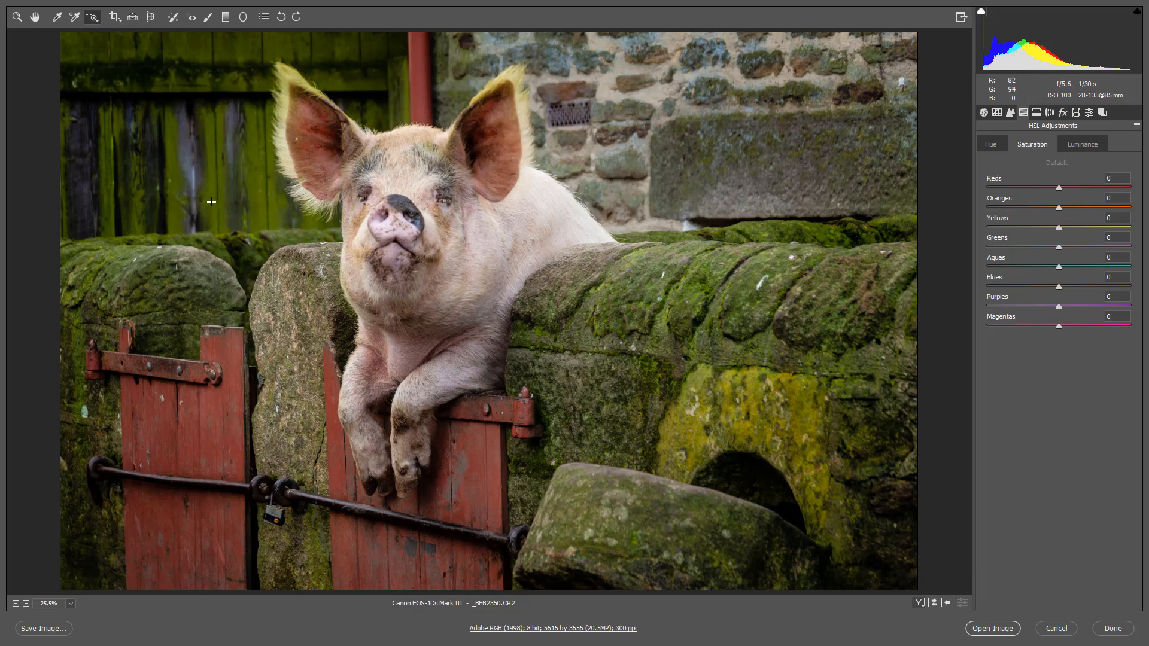
drag(212, 203, 192, 221)
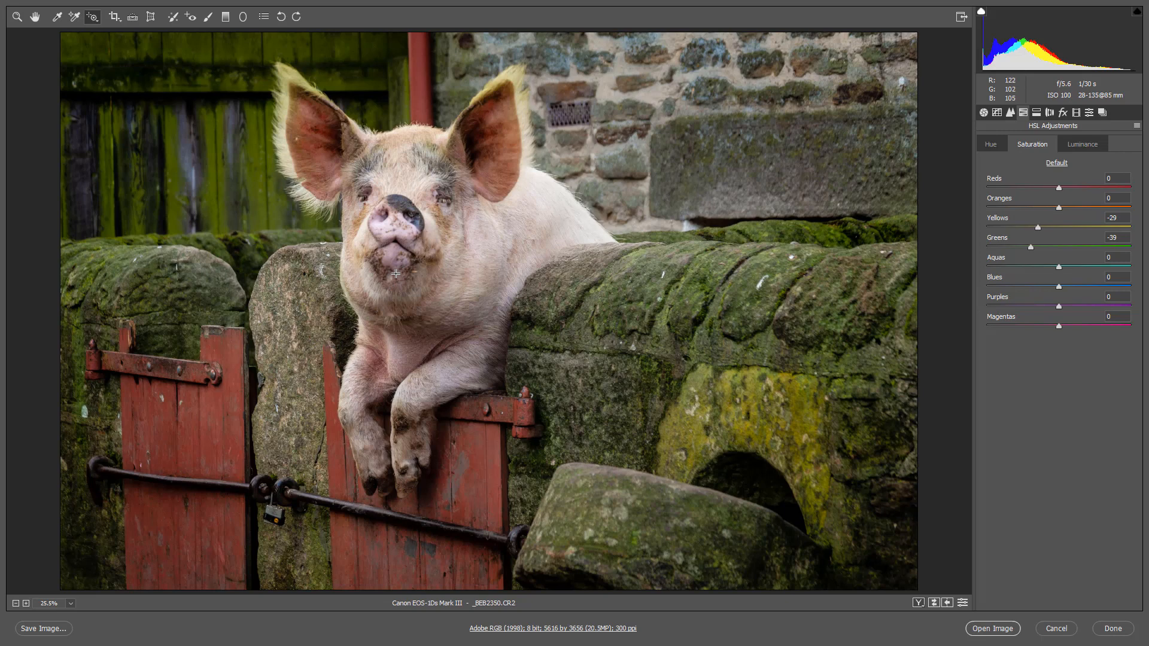
drag(397, 227, 504, 242)
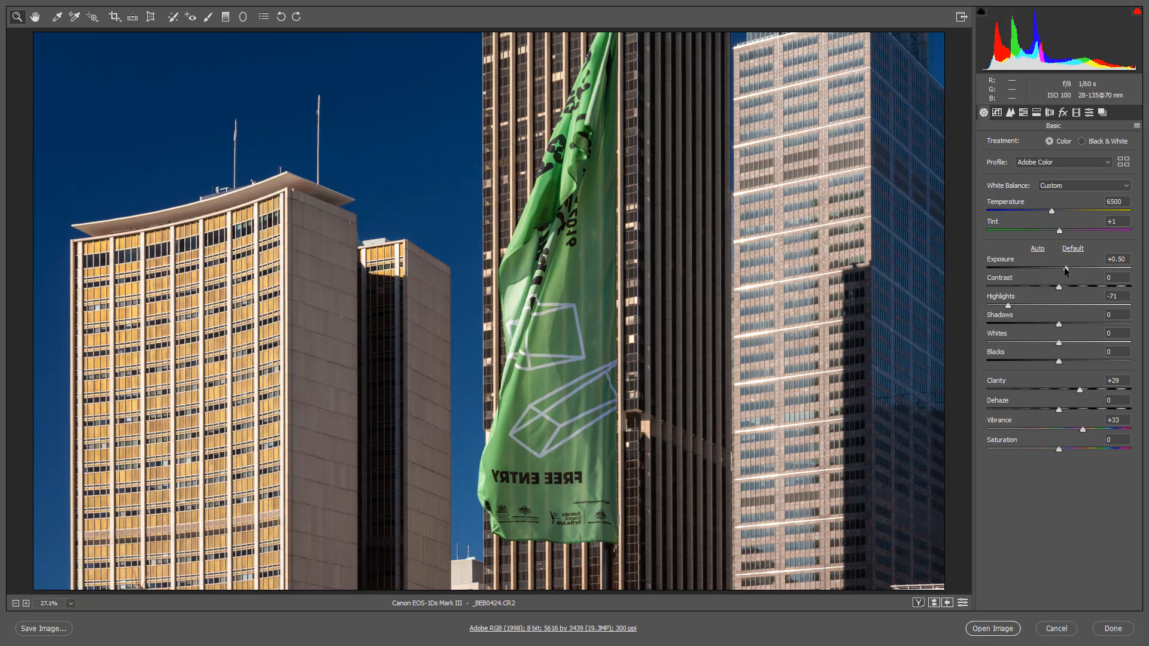
Set the city buildings photo's Exposure to +0.40 and Clarity to +59.
drag(1066, 271, 1065, 271)
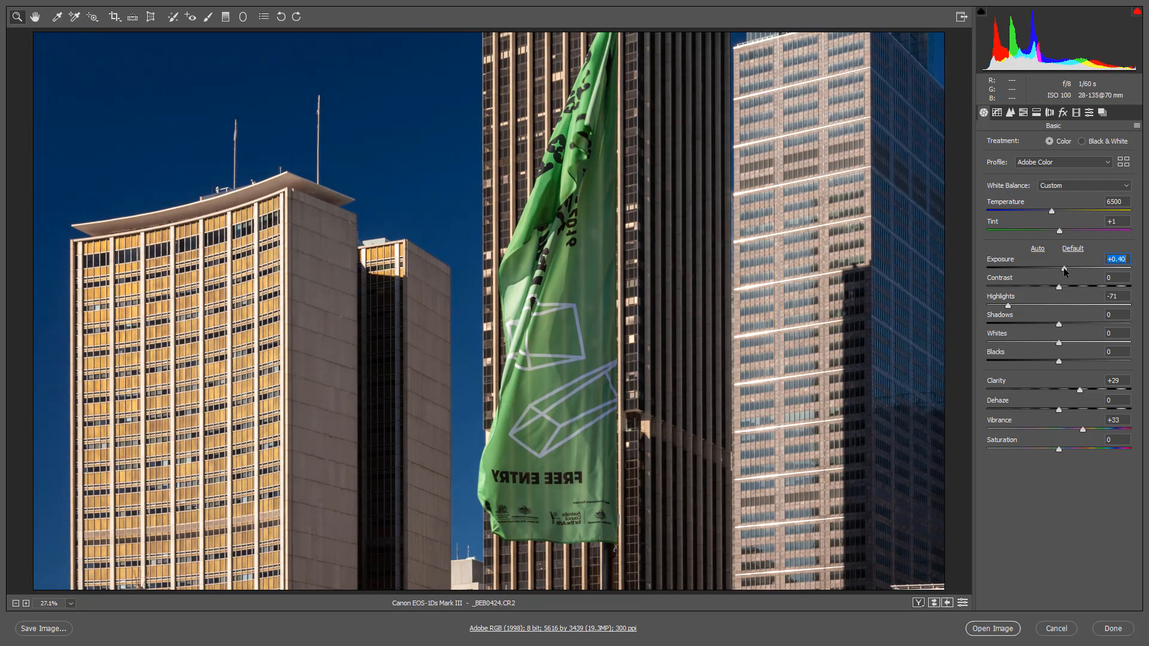
click(1097, 390)
drag(1098, 390, 1098, 390)
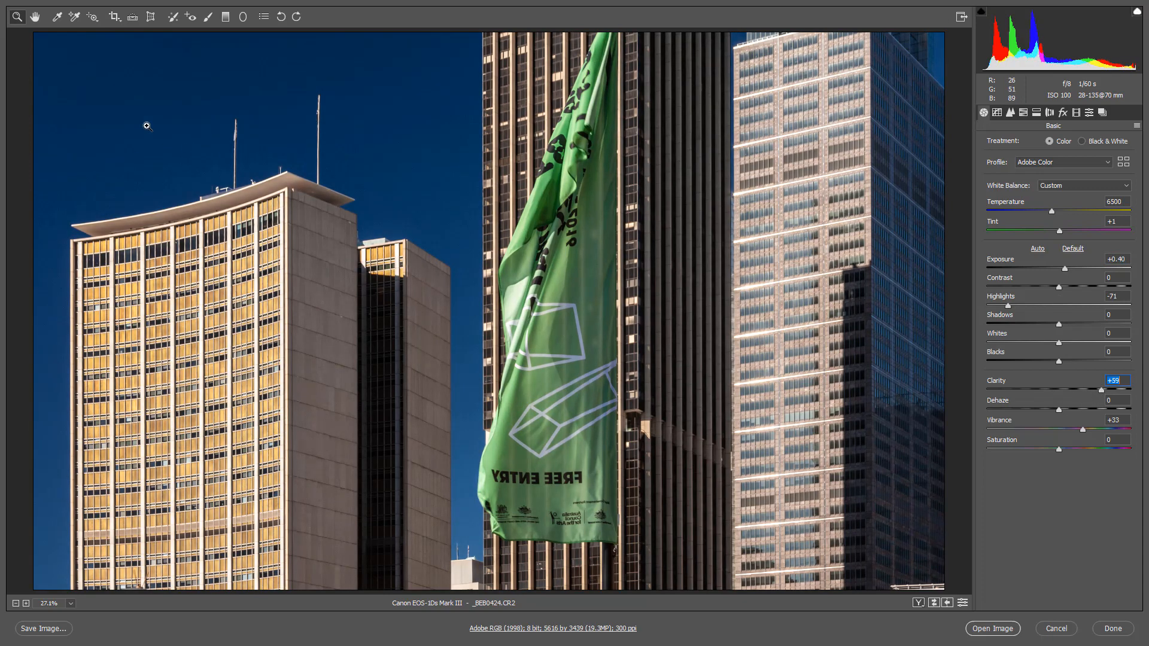
Use targeted Saturation adjustment to raise the yellow building to Oranges +21, Yellows +34, and the green banner to Greens +71, Aquas +1.
click(95, 20)
click(96, 23)
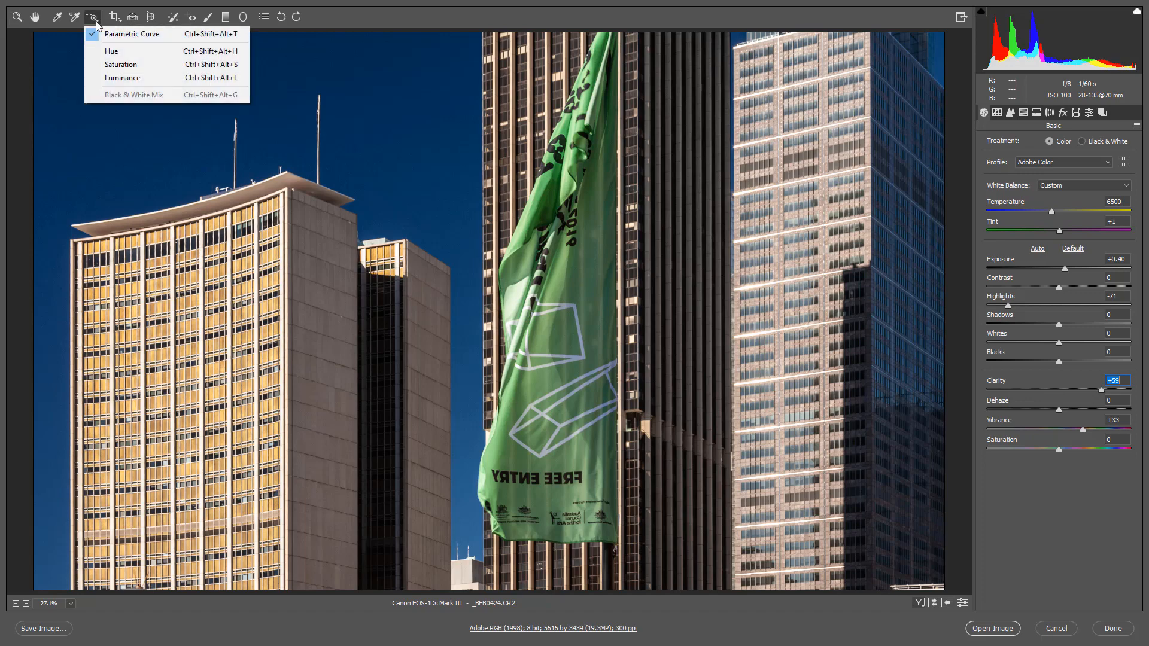
click(112, 65)
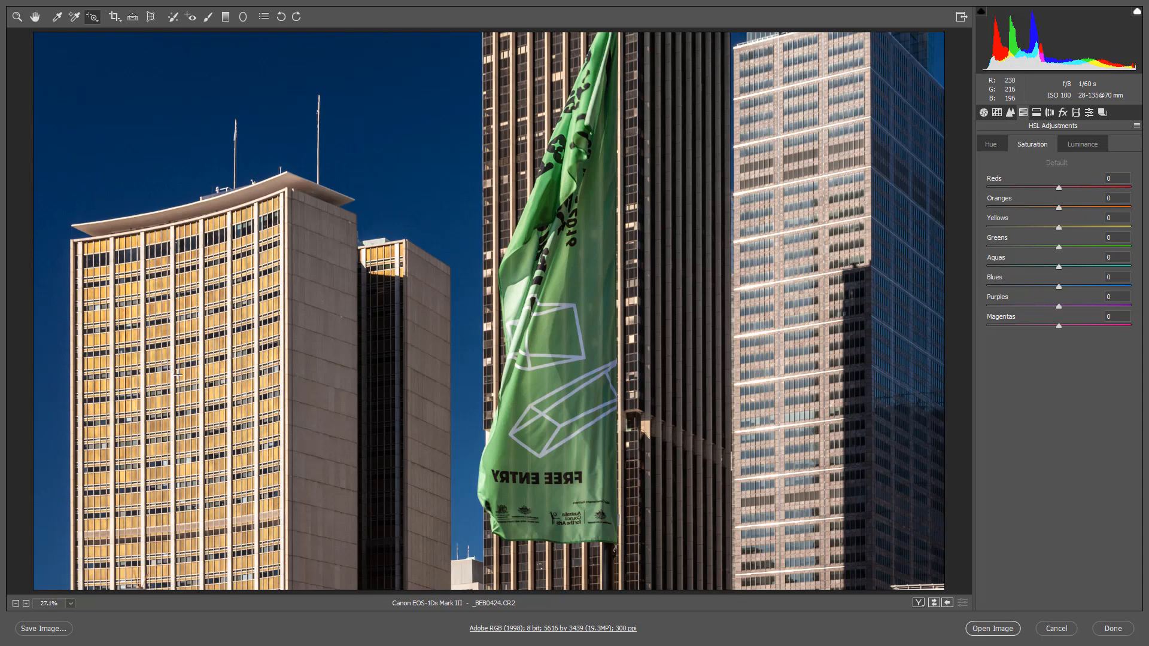
drag(191, 353, 210, 357)
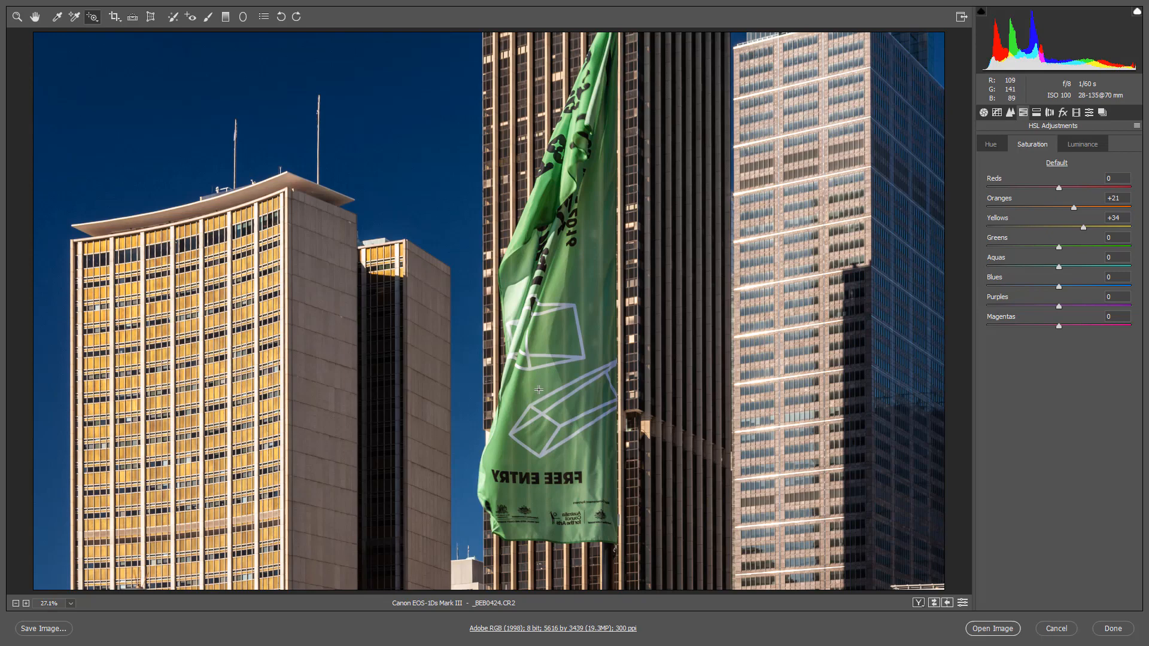
drag(544, 384, 586, 389)
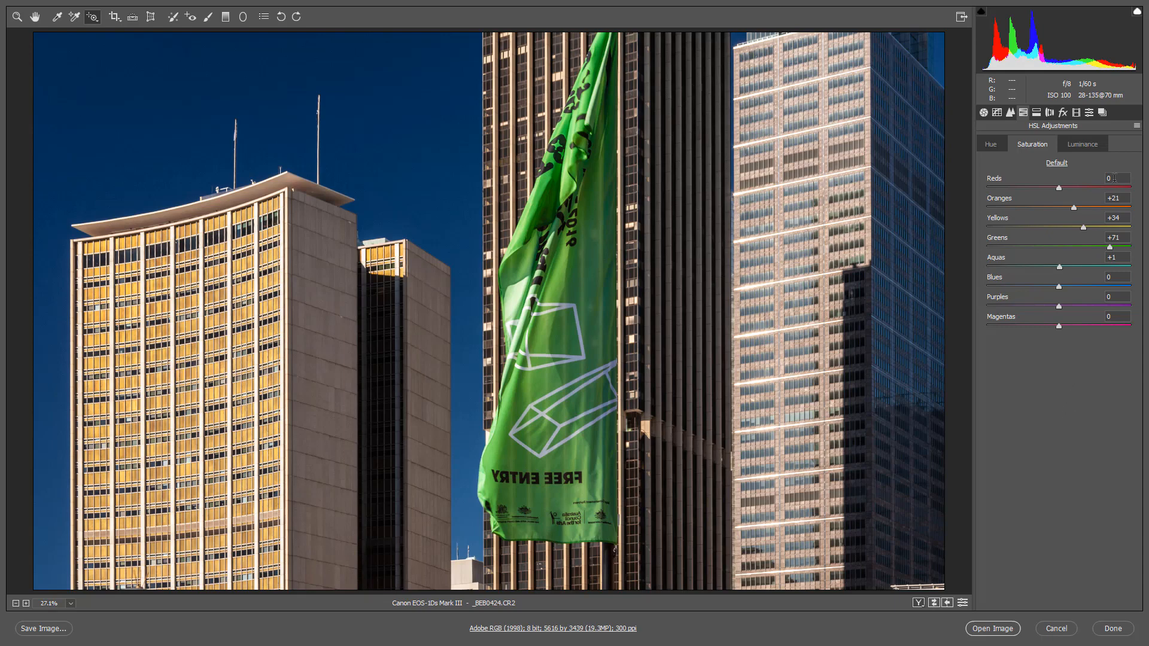
Brighten the blue sky by setting the Blues luminance to +68.
click(1089, 146)
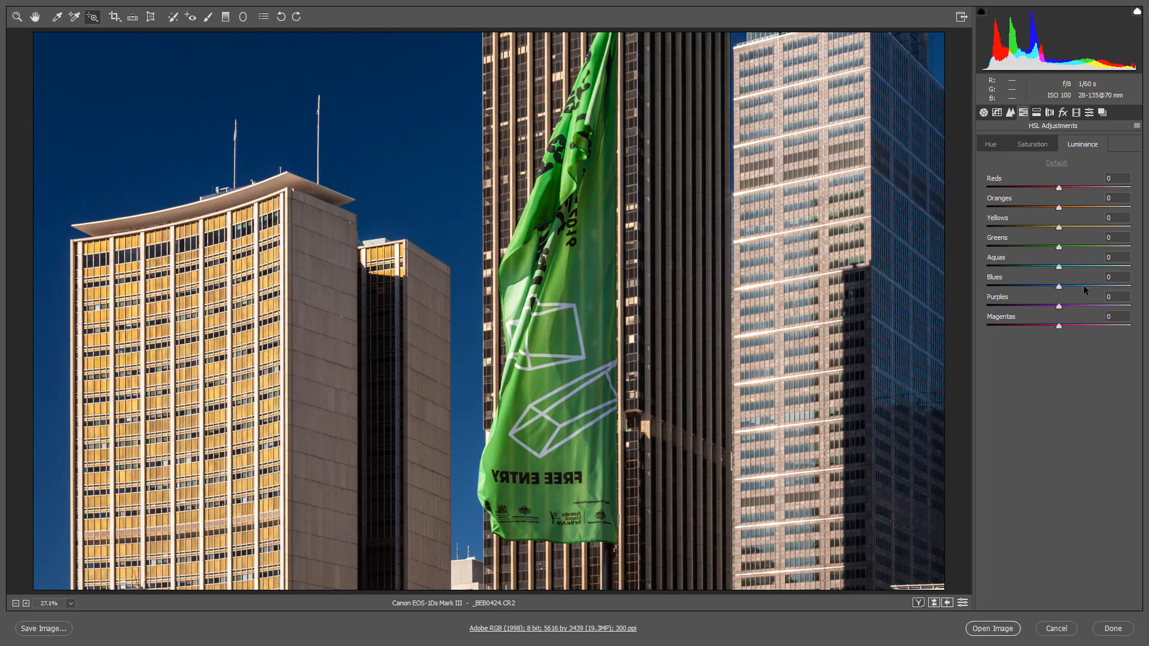
drag(1083, 285, 1109, 293)
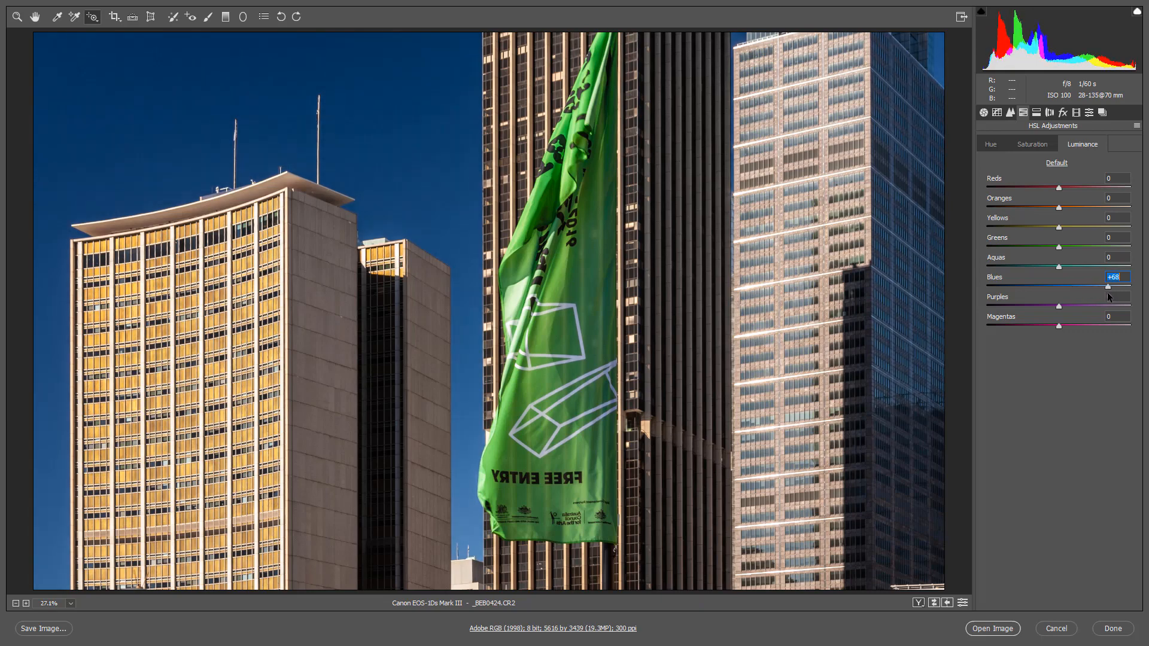